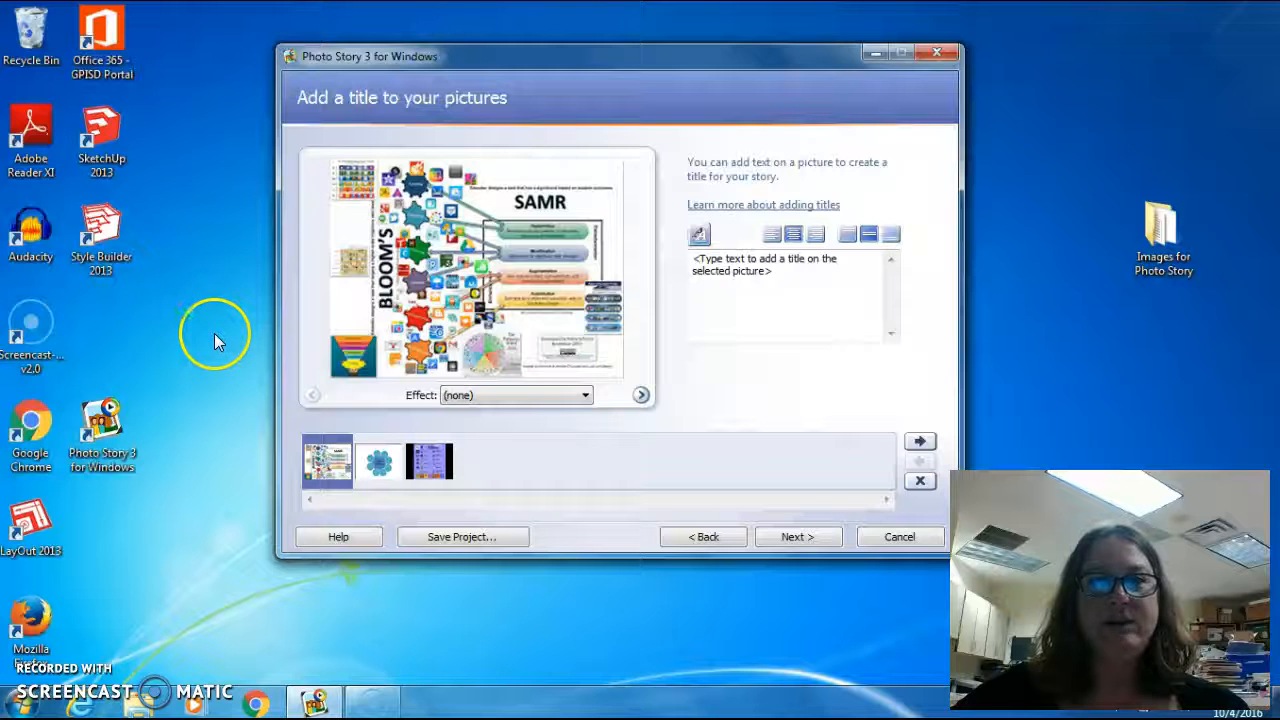
Return to the title step after revisiting the picture arrangement step.
left_click(781, 411)
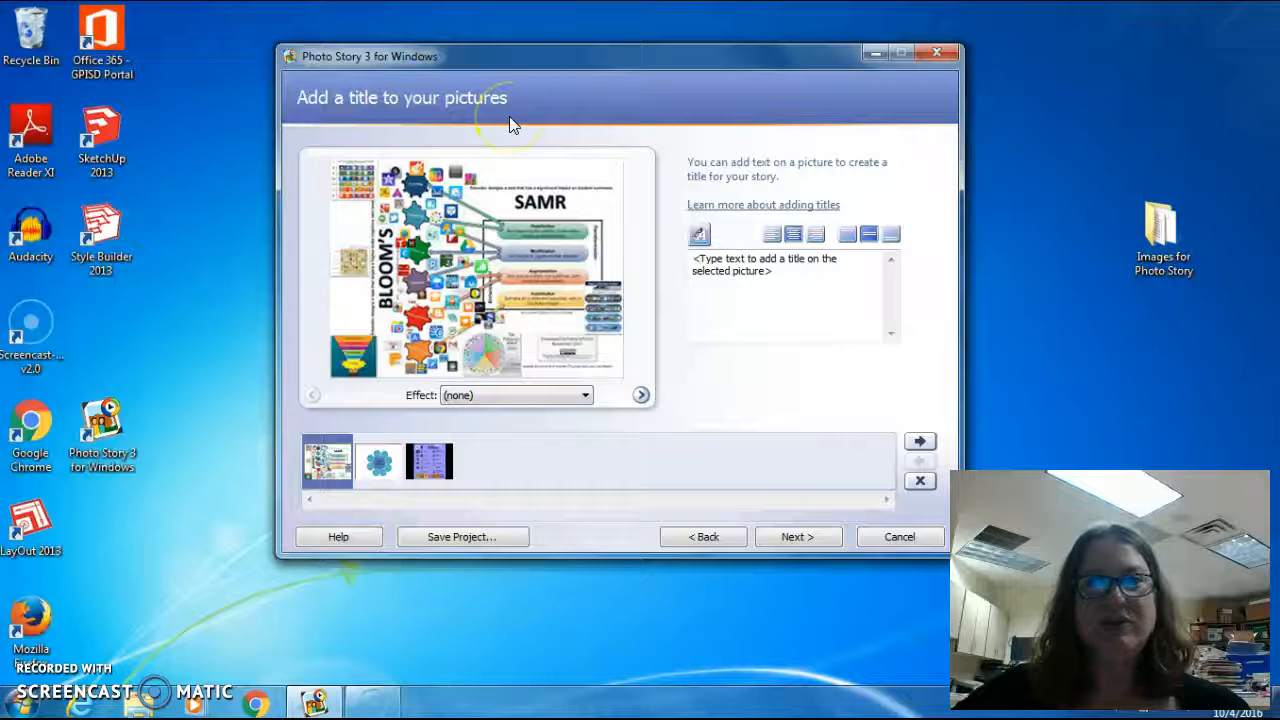
left_click(706, 537)
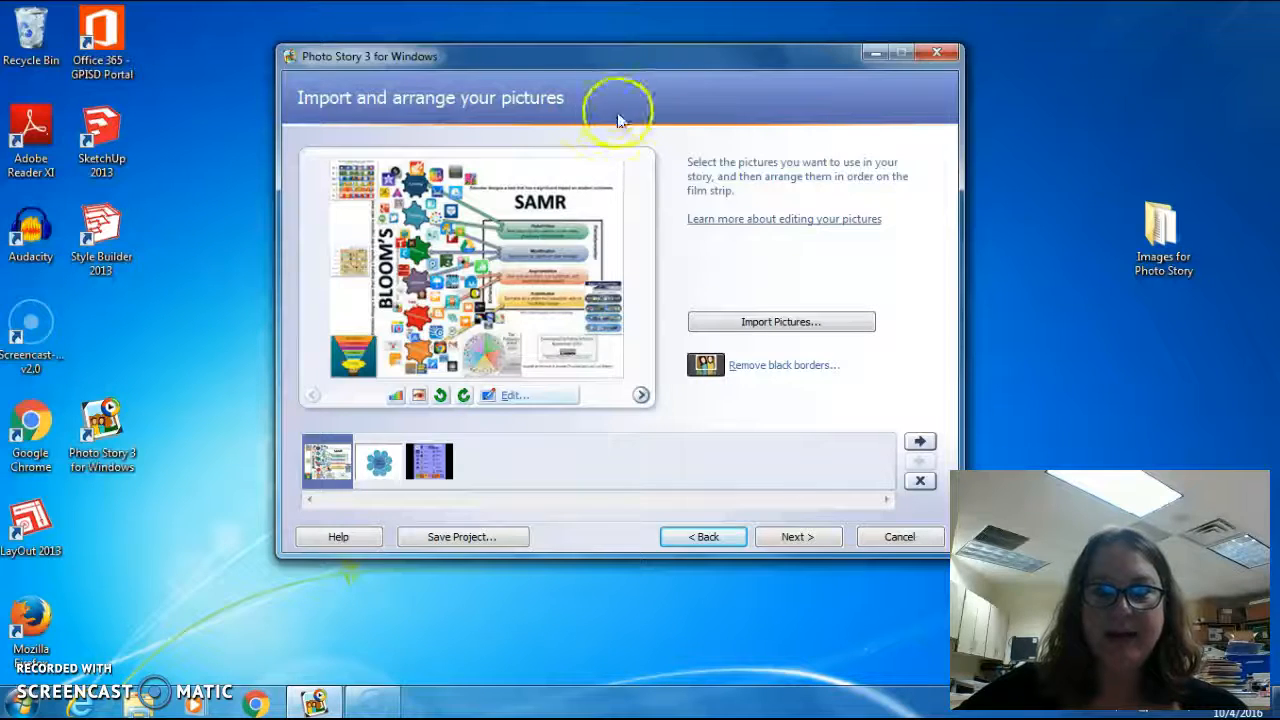
left_click(794, 537)
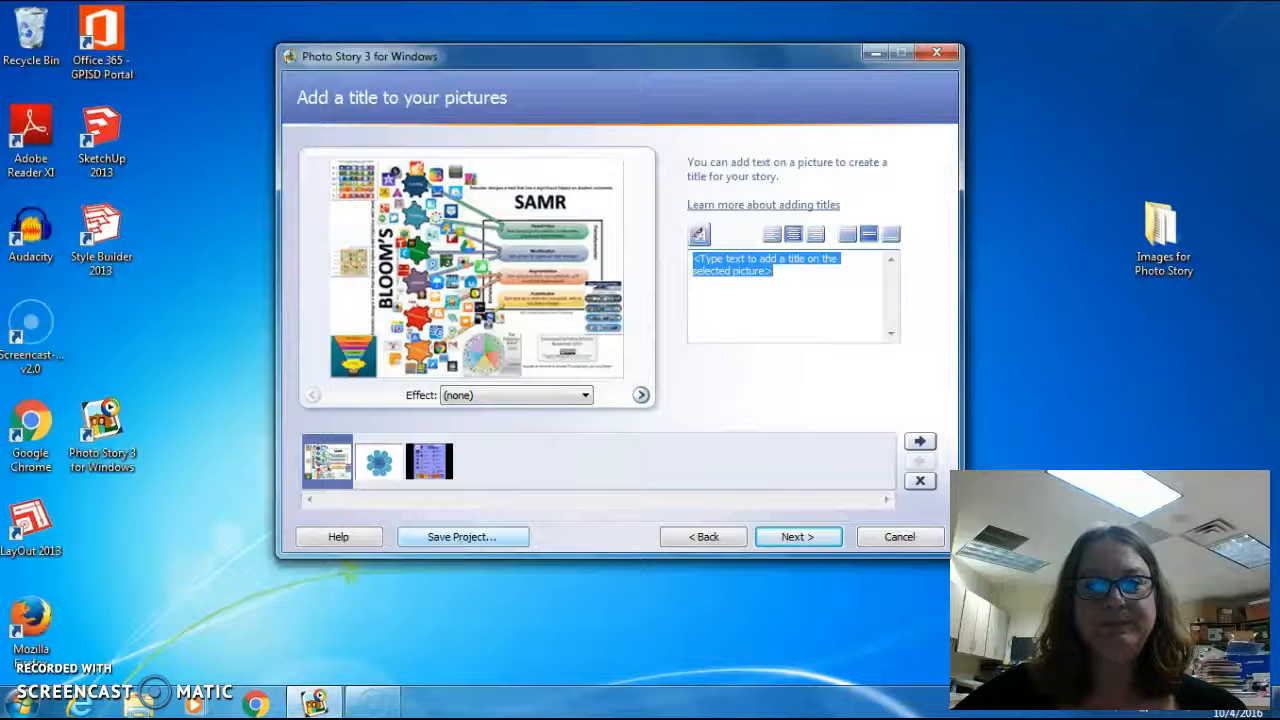
Save the project as 'My First Story' in the Desktop's Images for Photo Story folder.
left_click(468, 536)
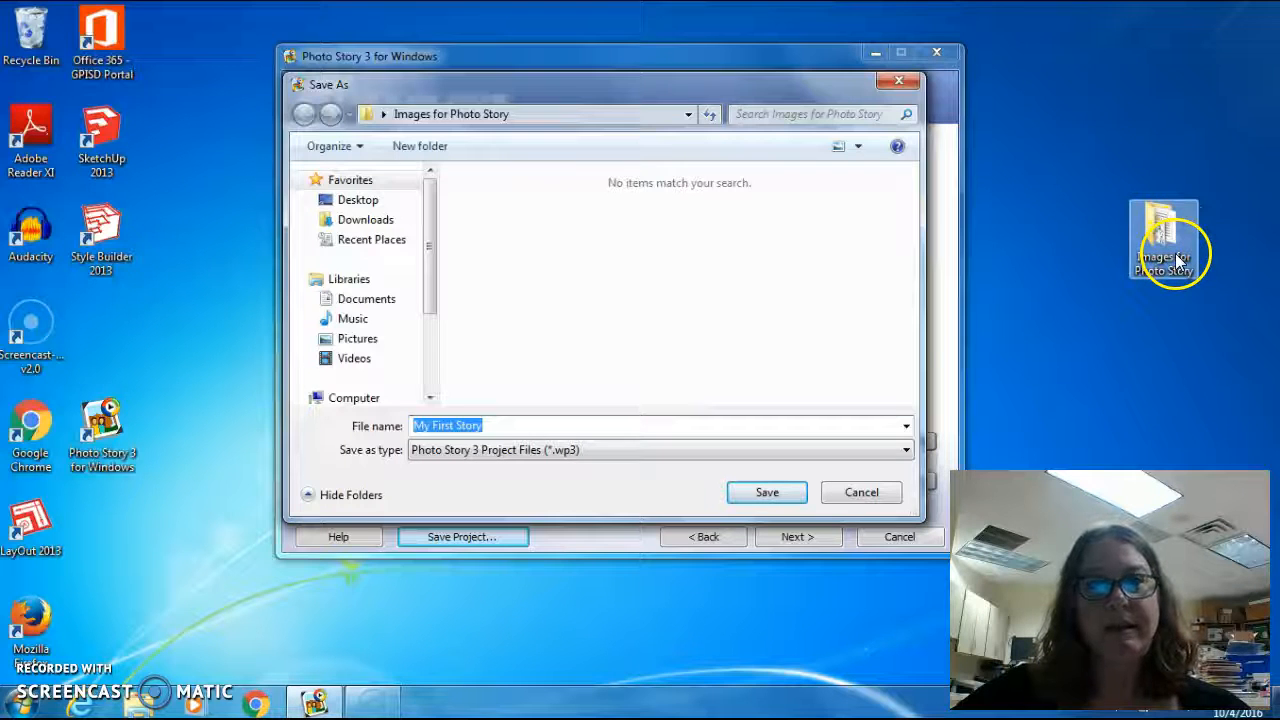
left_click(356, 203)
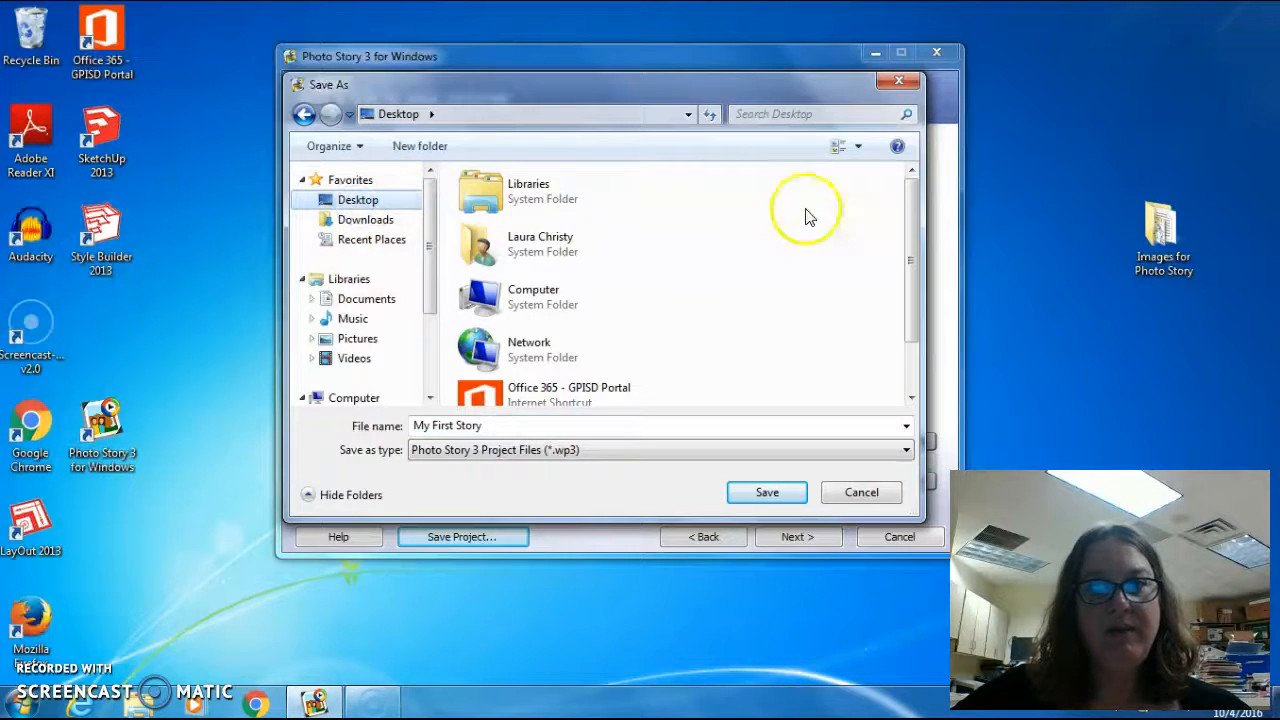
left_click_drag(909, 223, 912, 285)
double_click(571, 377)
left_click(514, 425)
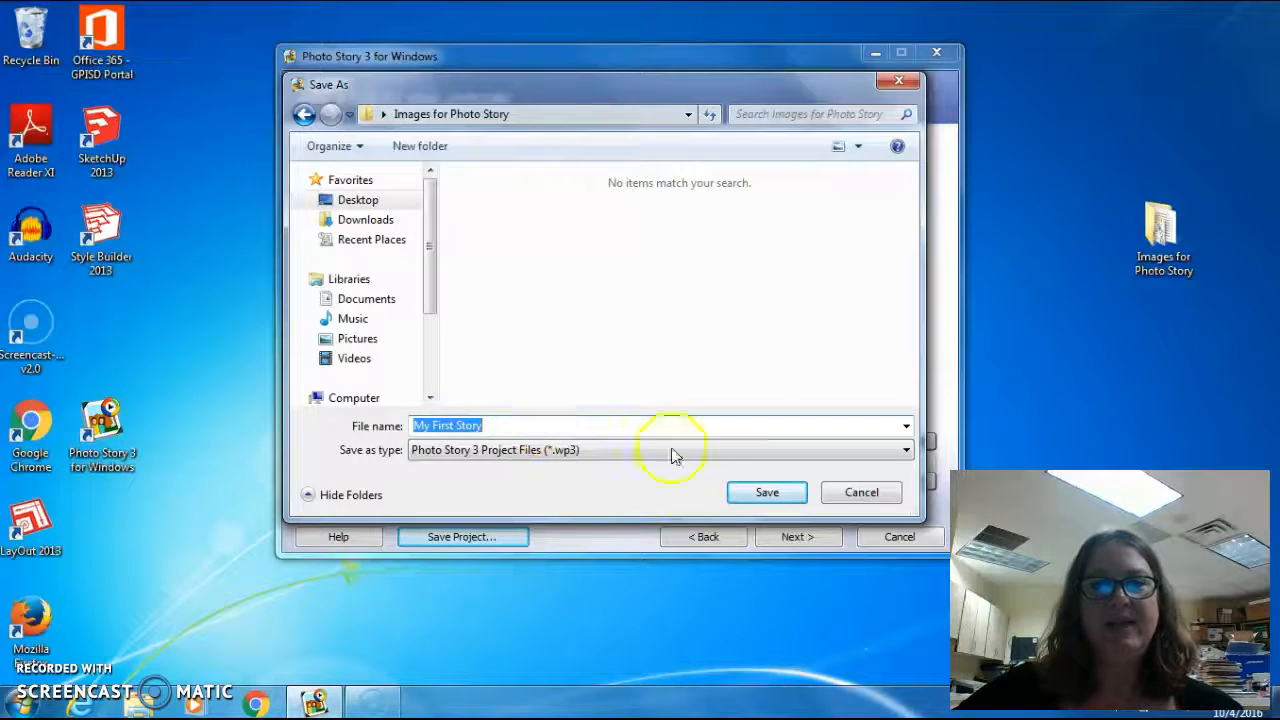
left_click(767, 494)
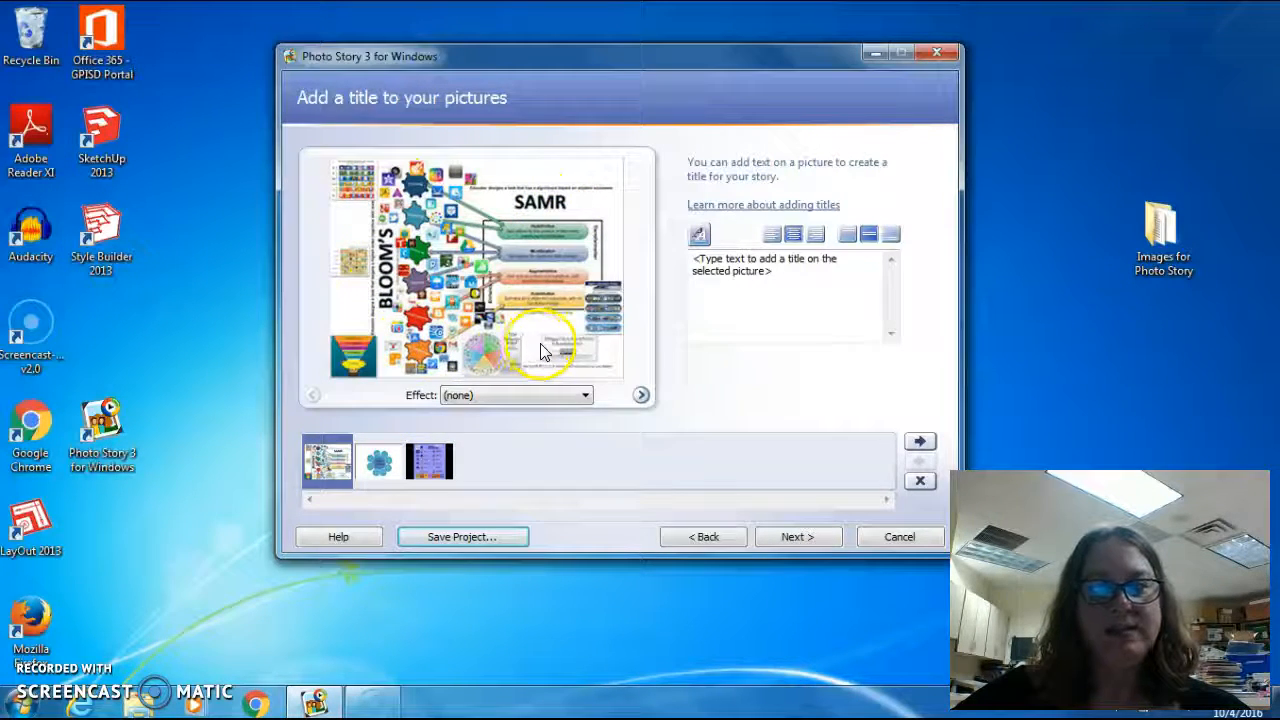
Preview the Digital Citizenship and SAMR pictures, then select the Digital Literacy picture.
left_click(430, 461)
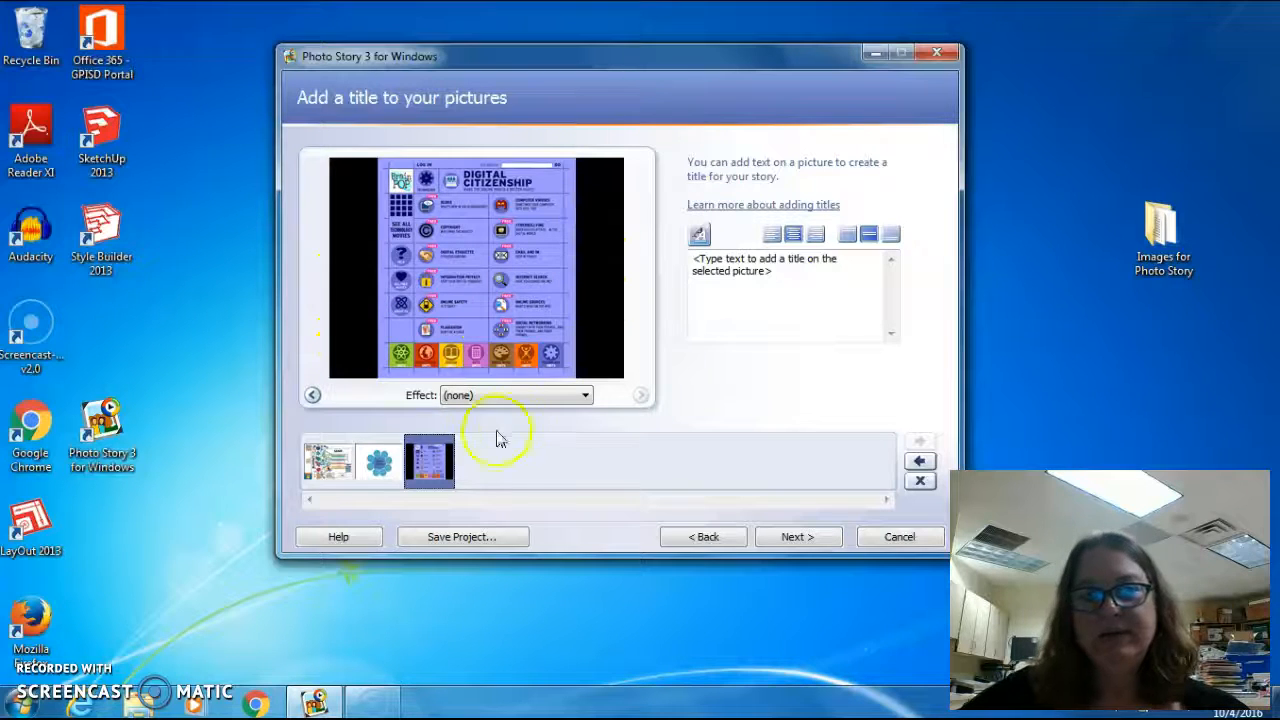
left_click(338, 463)
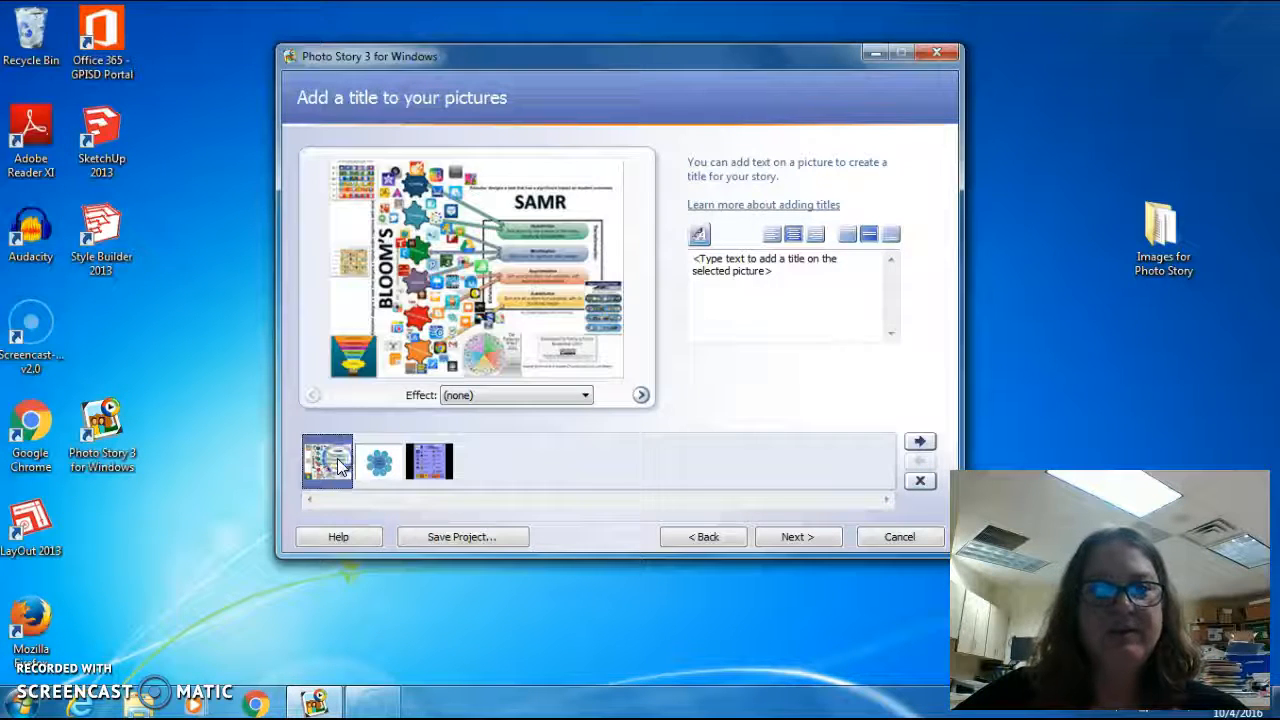
left_click(388, 472)
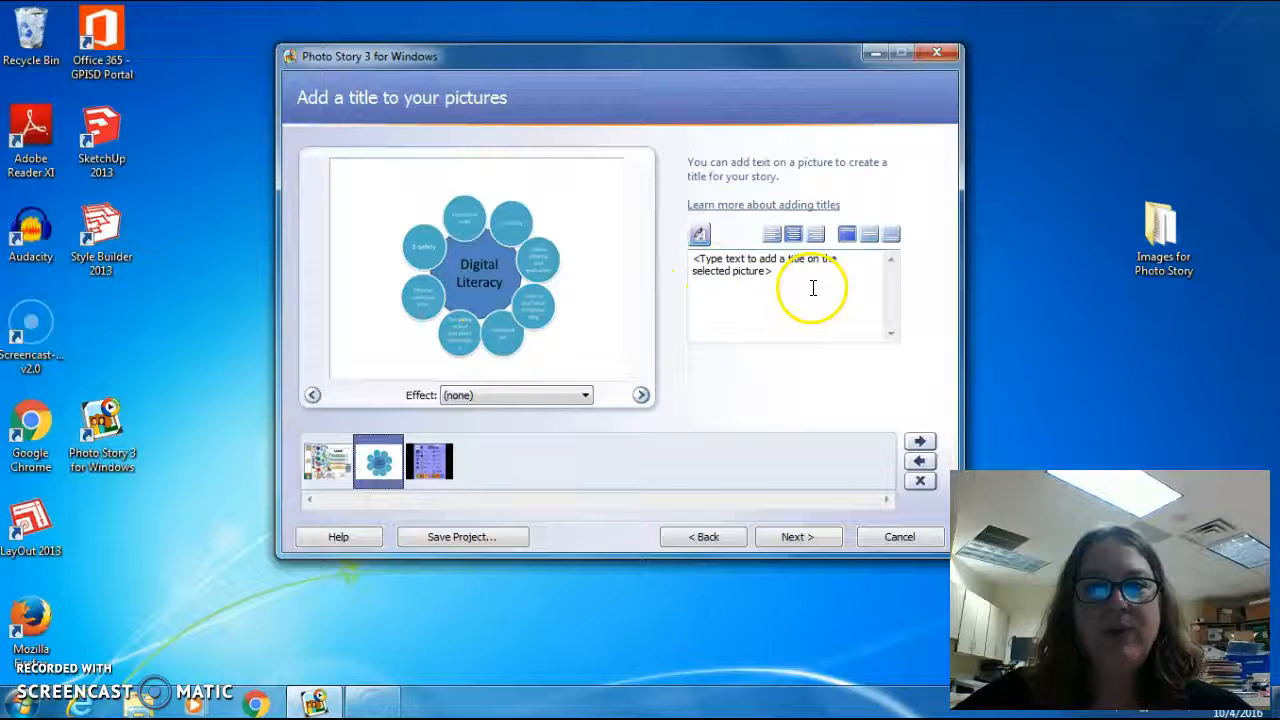
Centre the title vertically and replace the placeholder text with 'Digital Literacy Graphic'.
left_click(869, 234)
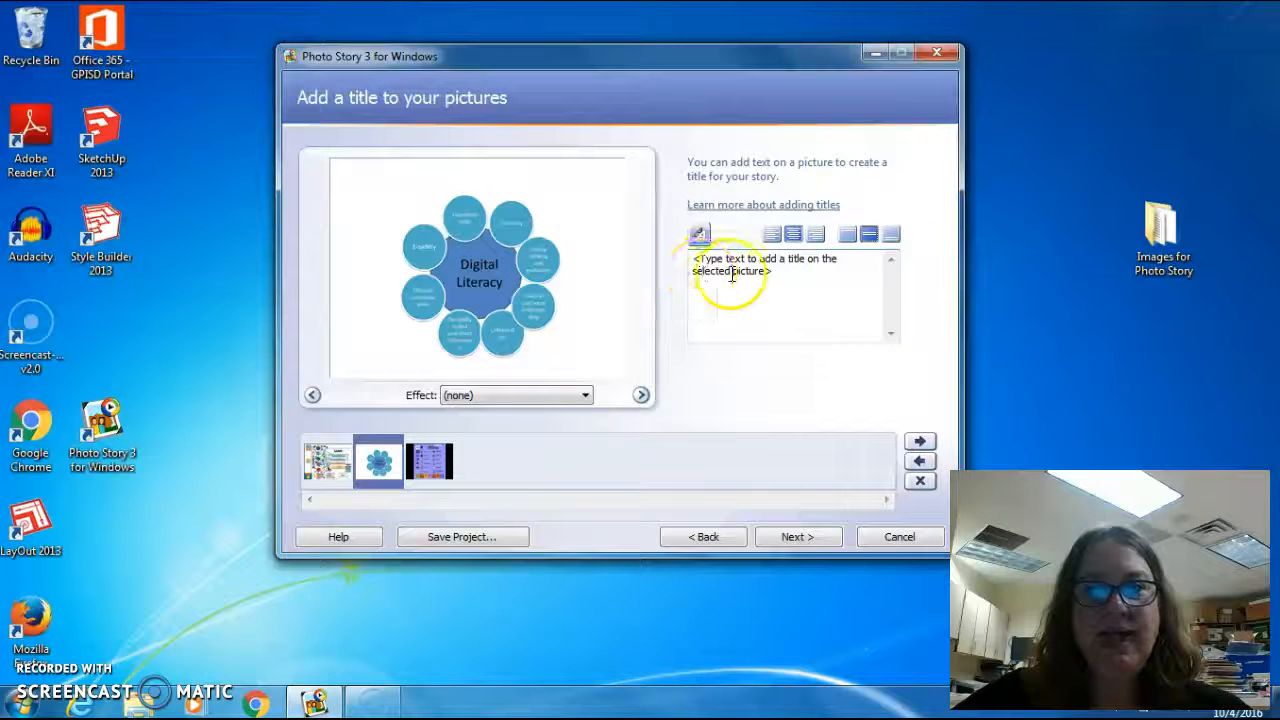
left_click(784, 274)
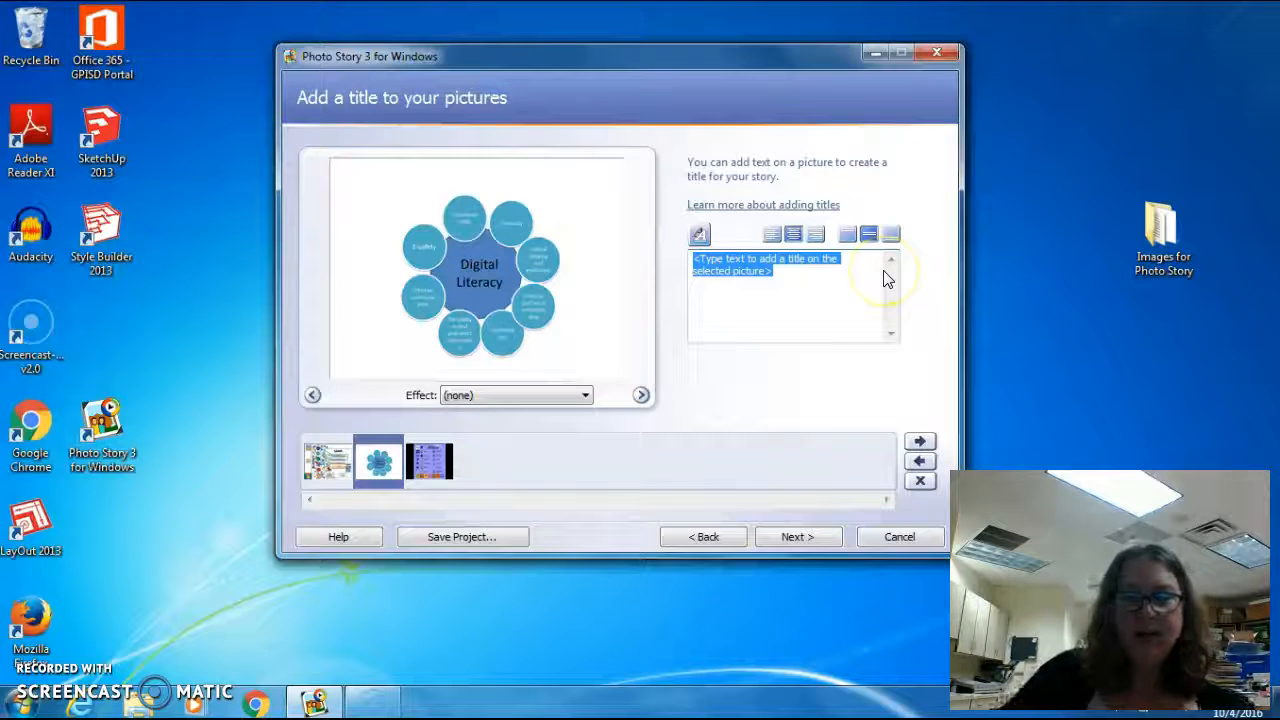
key("BackSpace")
type("Digital Li")
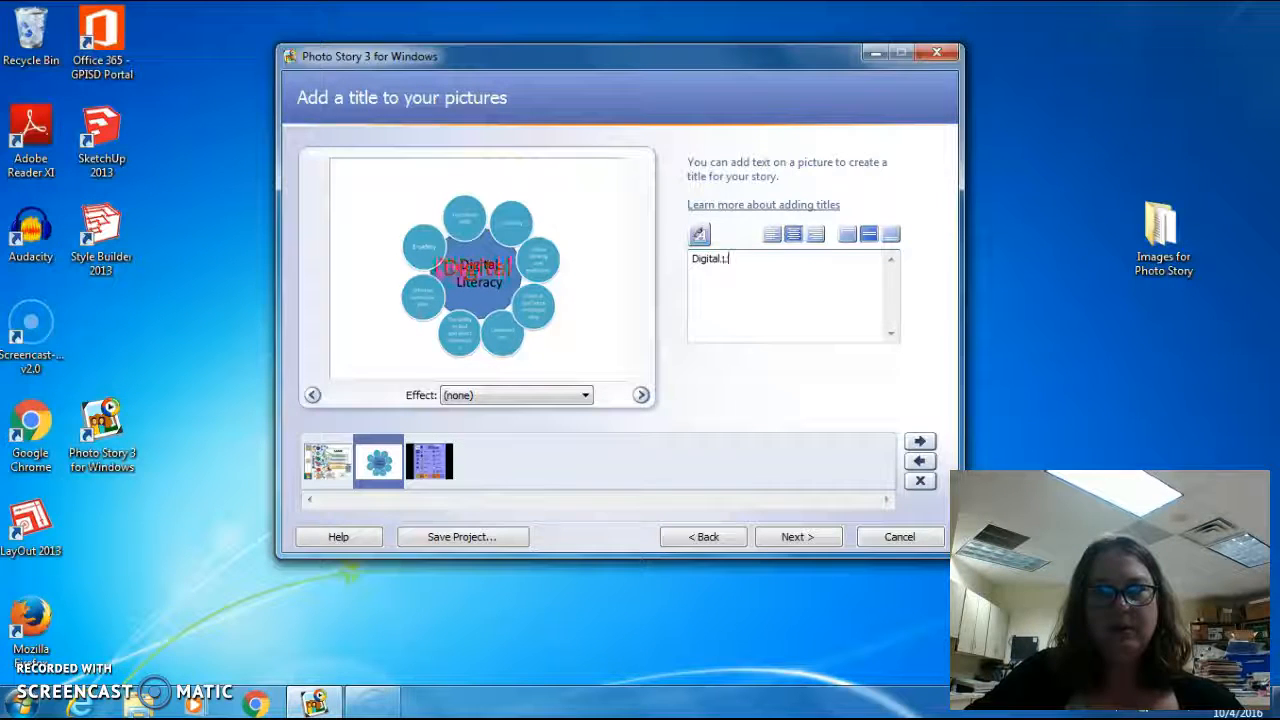
type("teracy G")
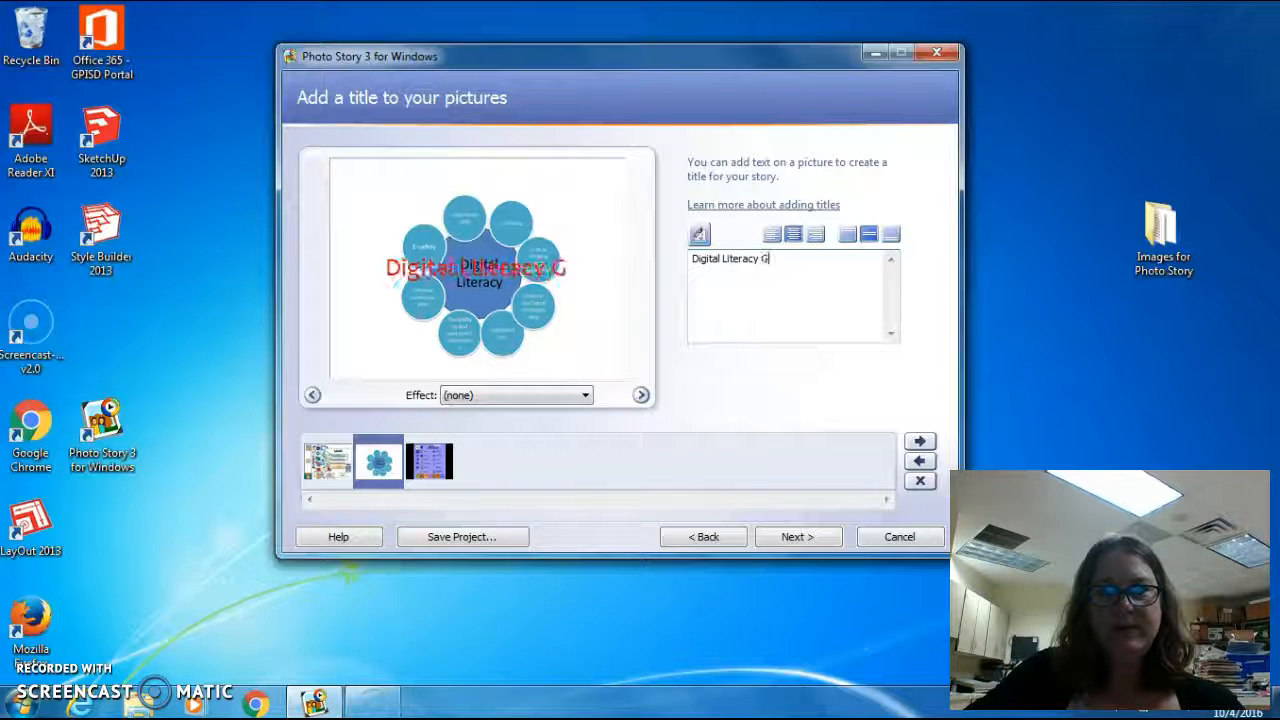
type("raphic")
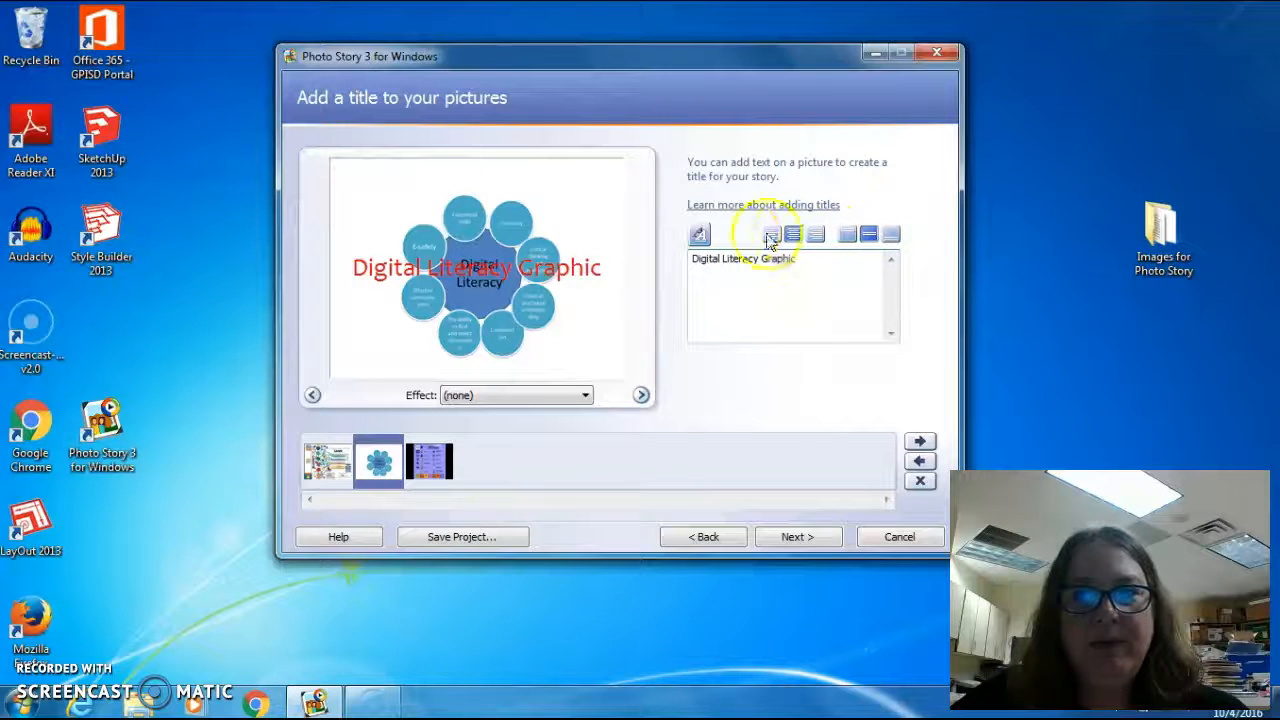
Try top, bottom, left and right alignments, ending with the title top-aligned and horizontally centred.
left_click(846, 237)
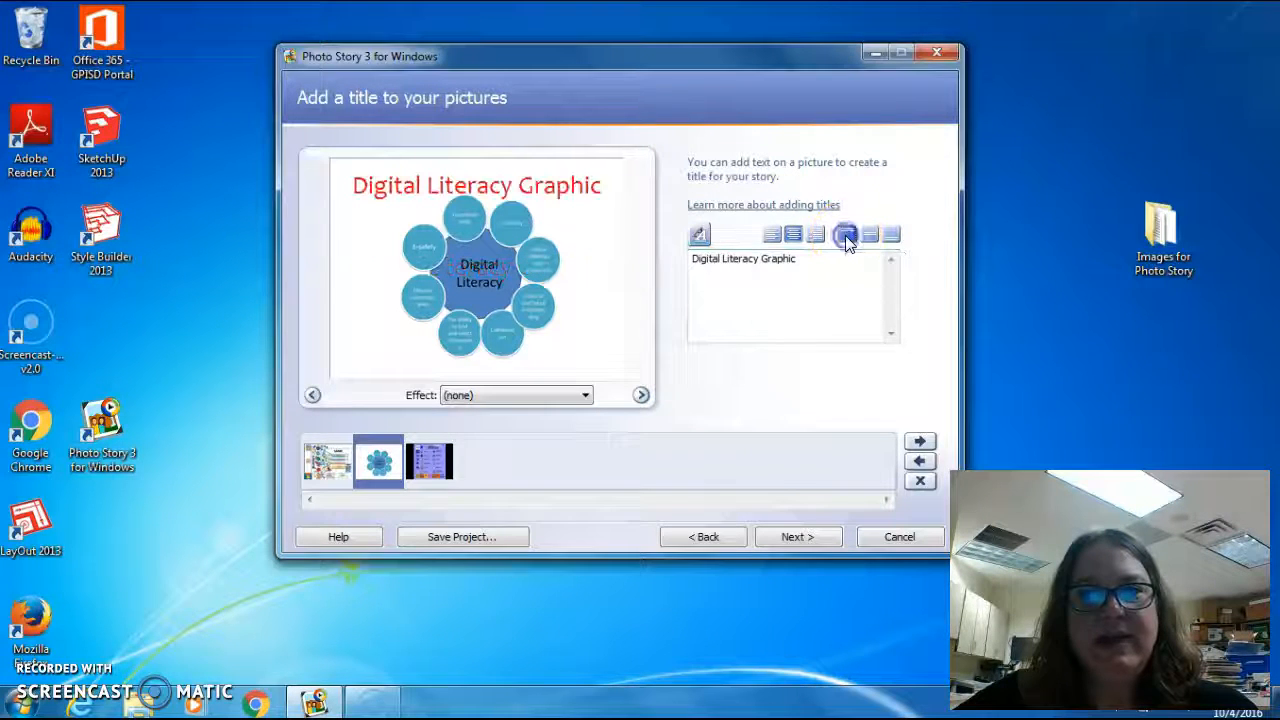
left_click(889, 235)
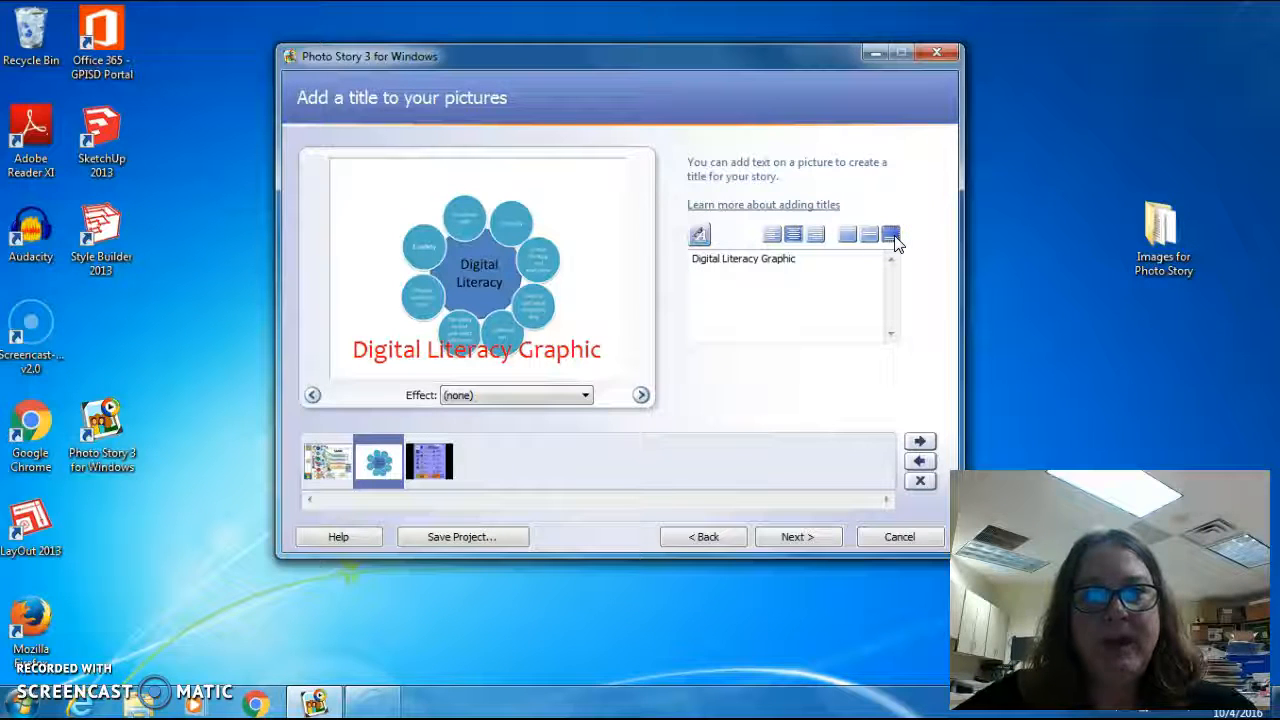
left_click(846, 236)
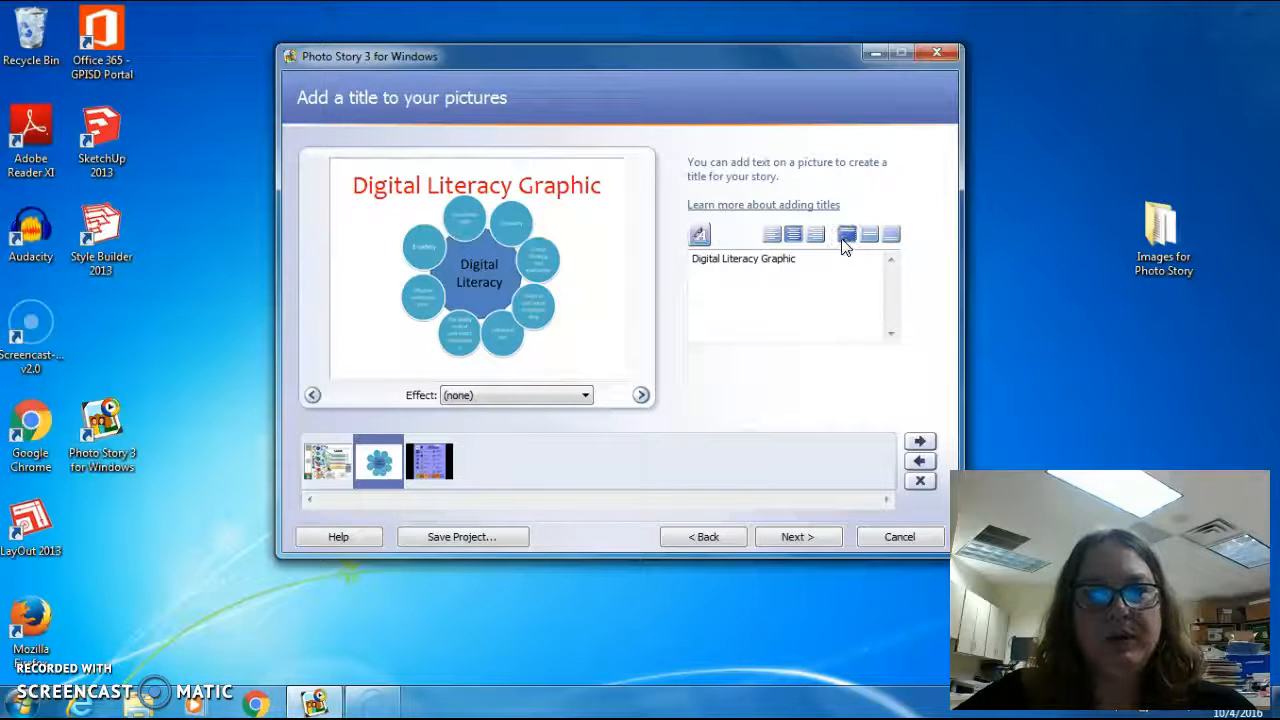
left_click(773, 237)
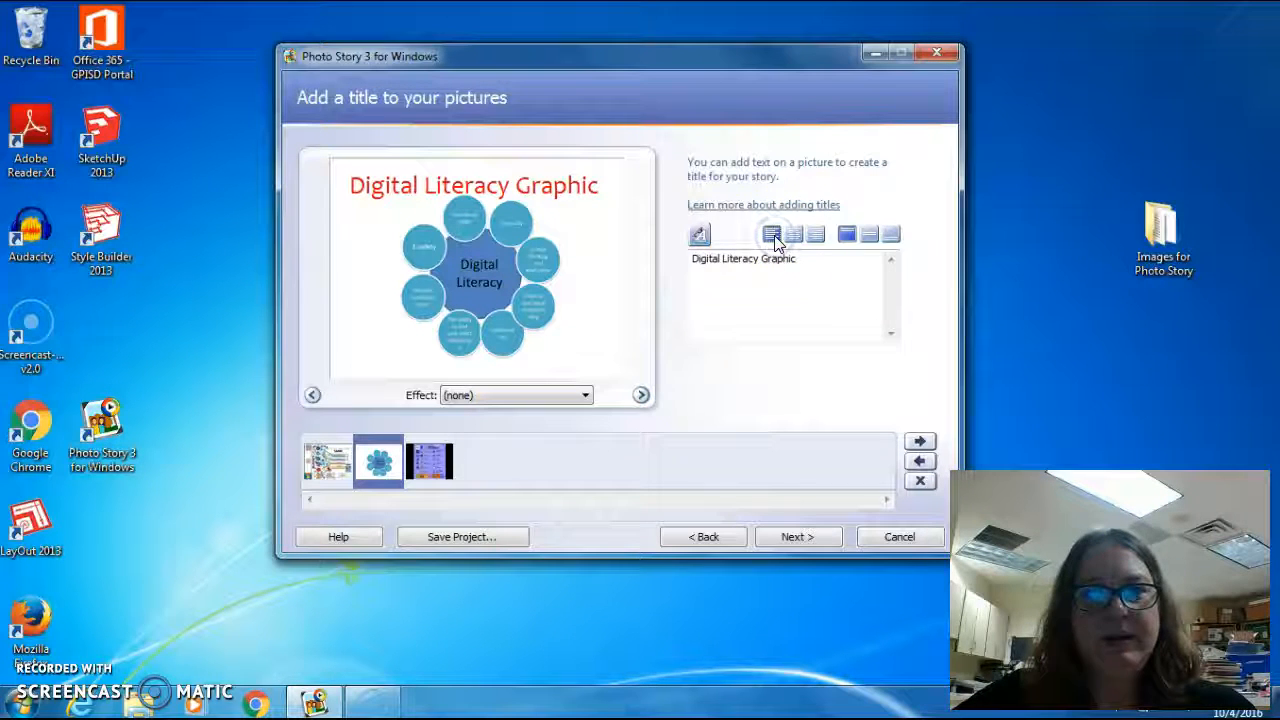
left_click(816, 237)
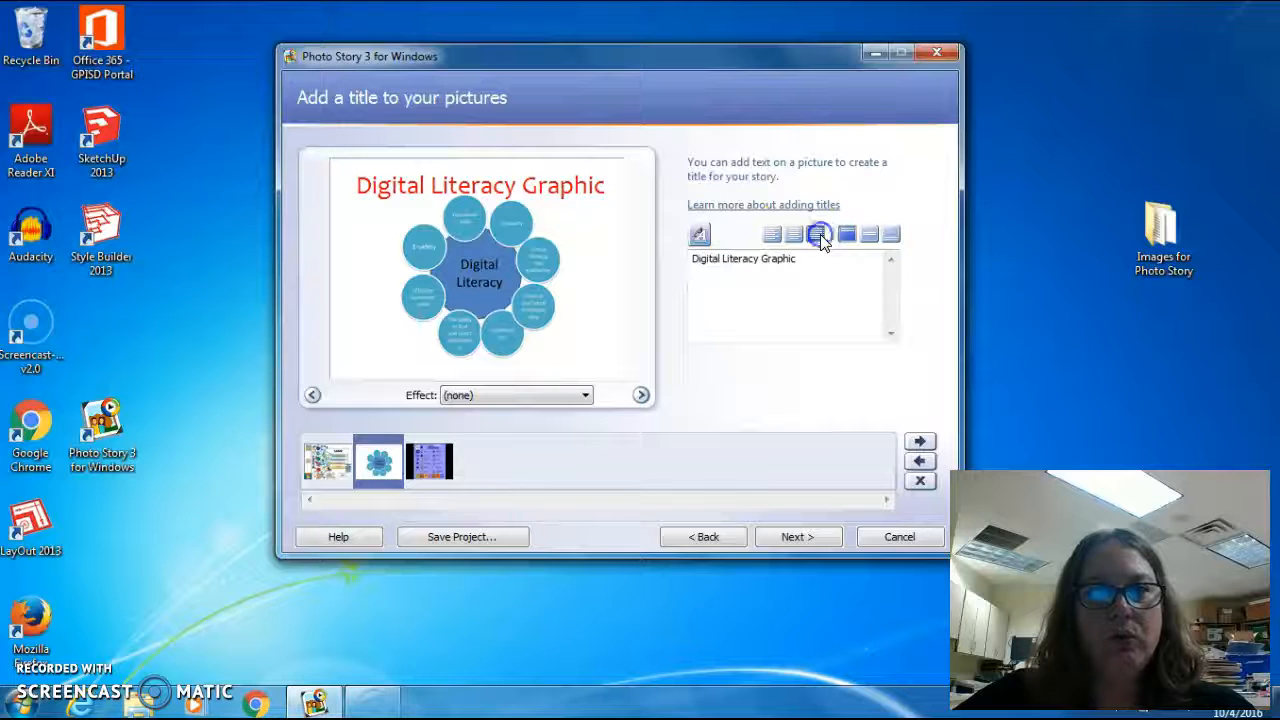
left_click(801, 243)
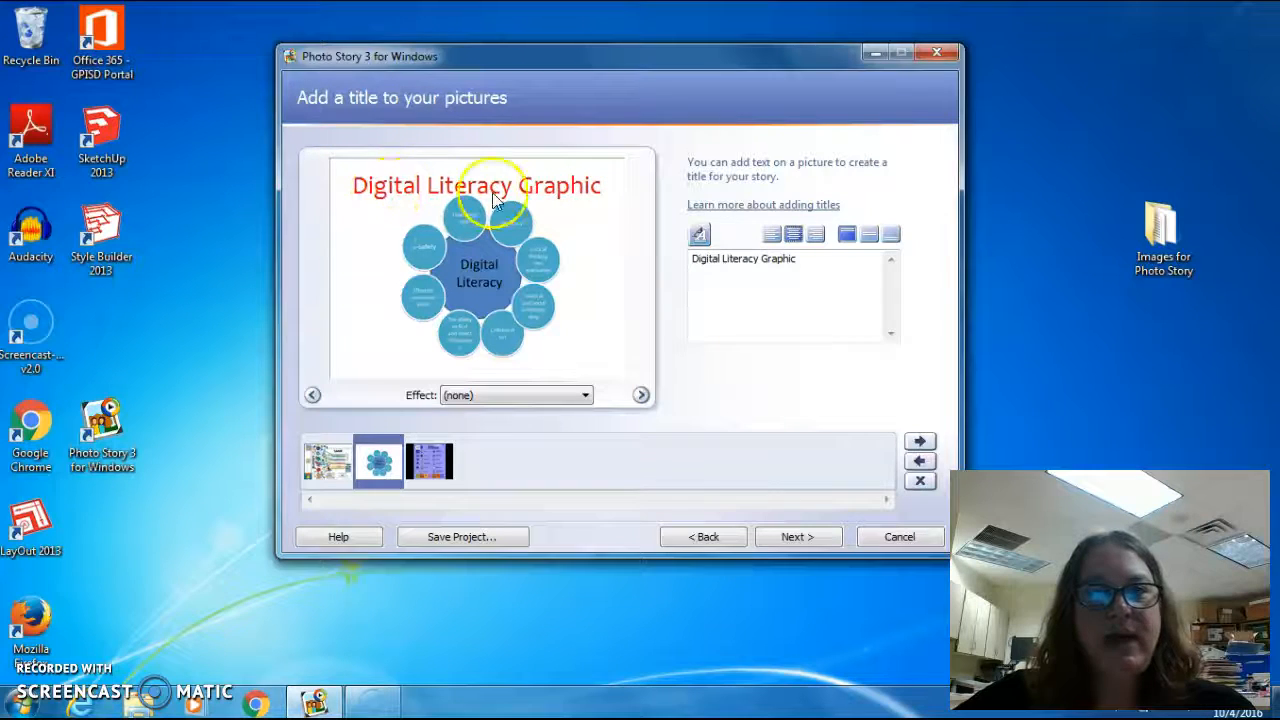
Set the title font to Navy, Eras ITC, Bold, size 24 and apply it.
left_click(699, 237)
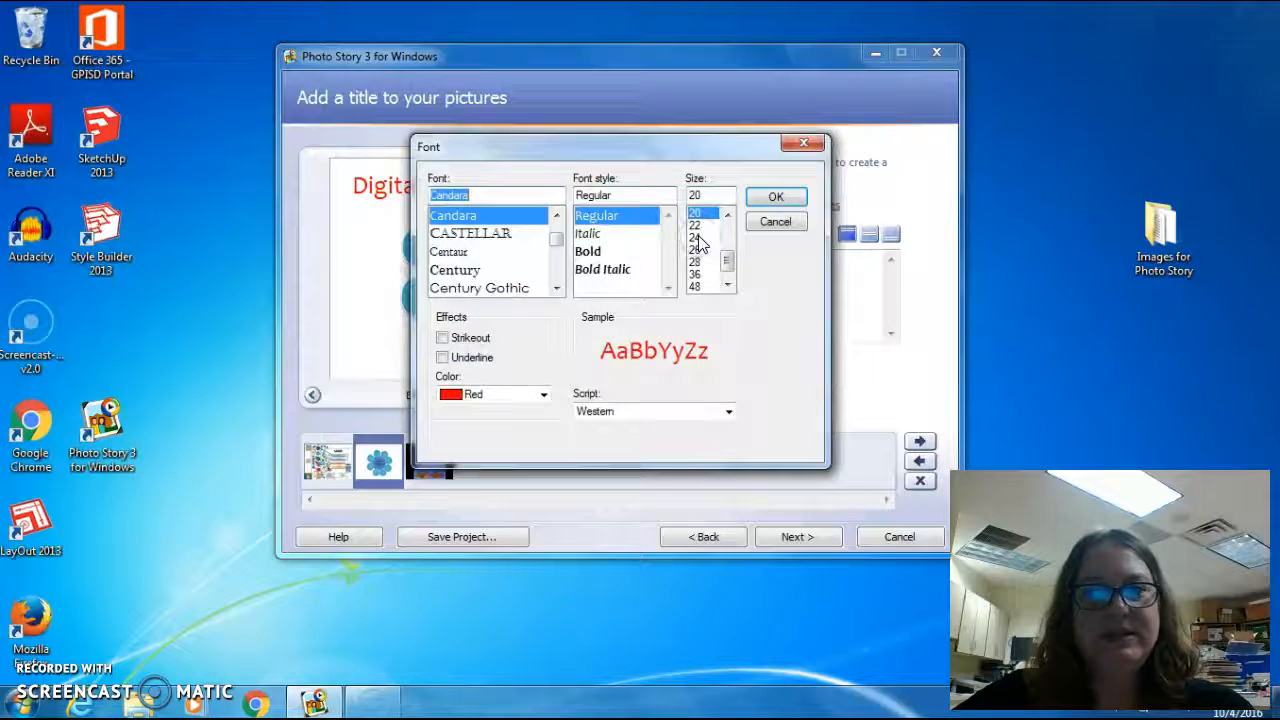
left_click(544, 395)
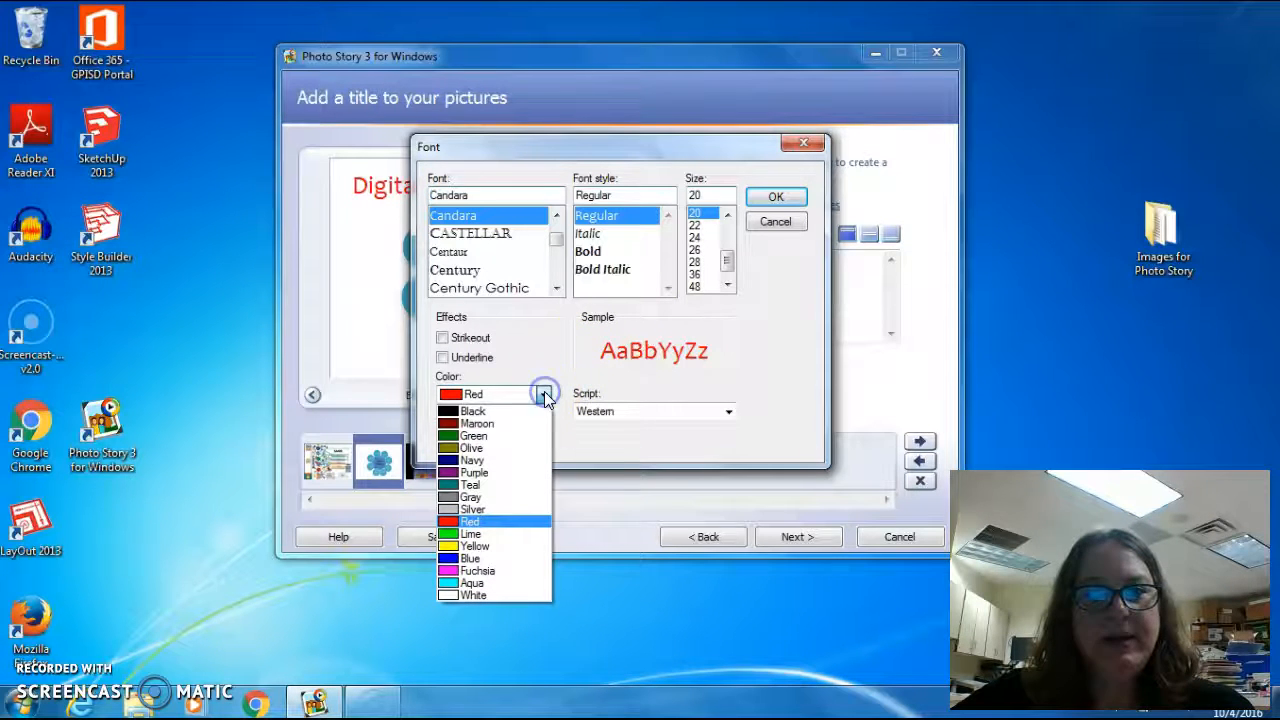
left_click(503, 462)
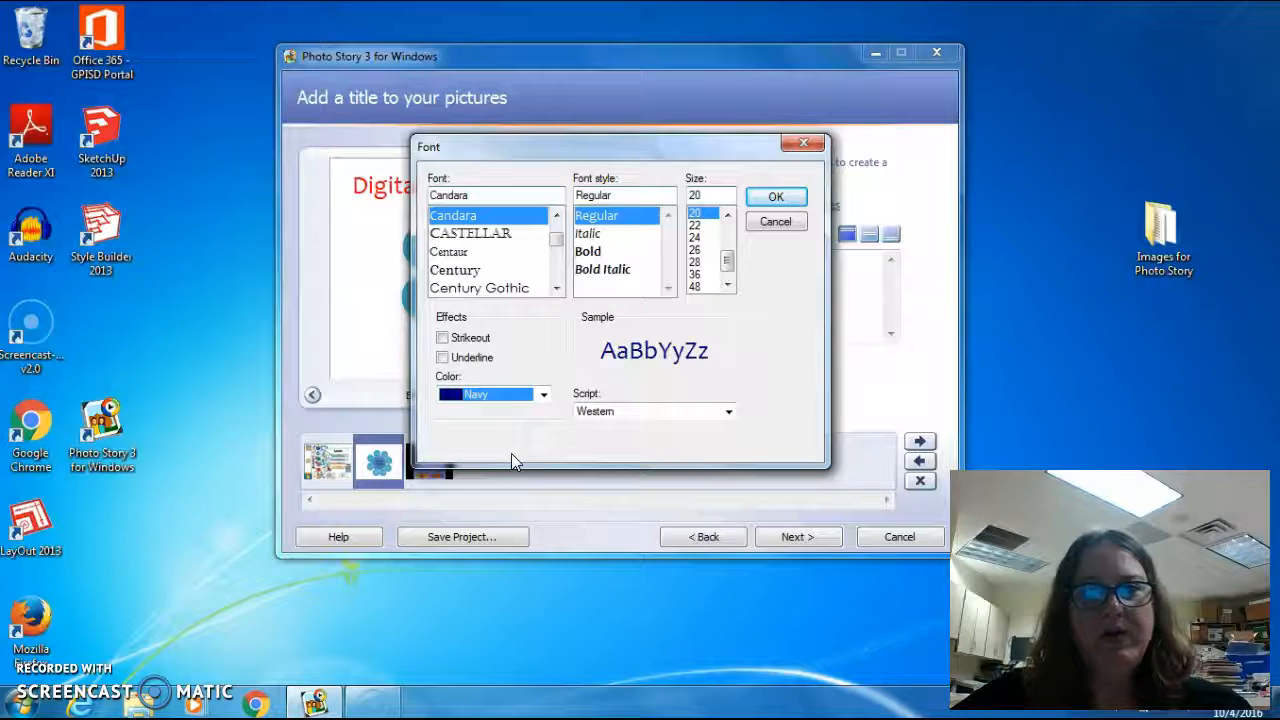
left_click(537, 432)
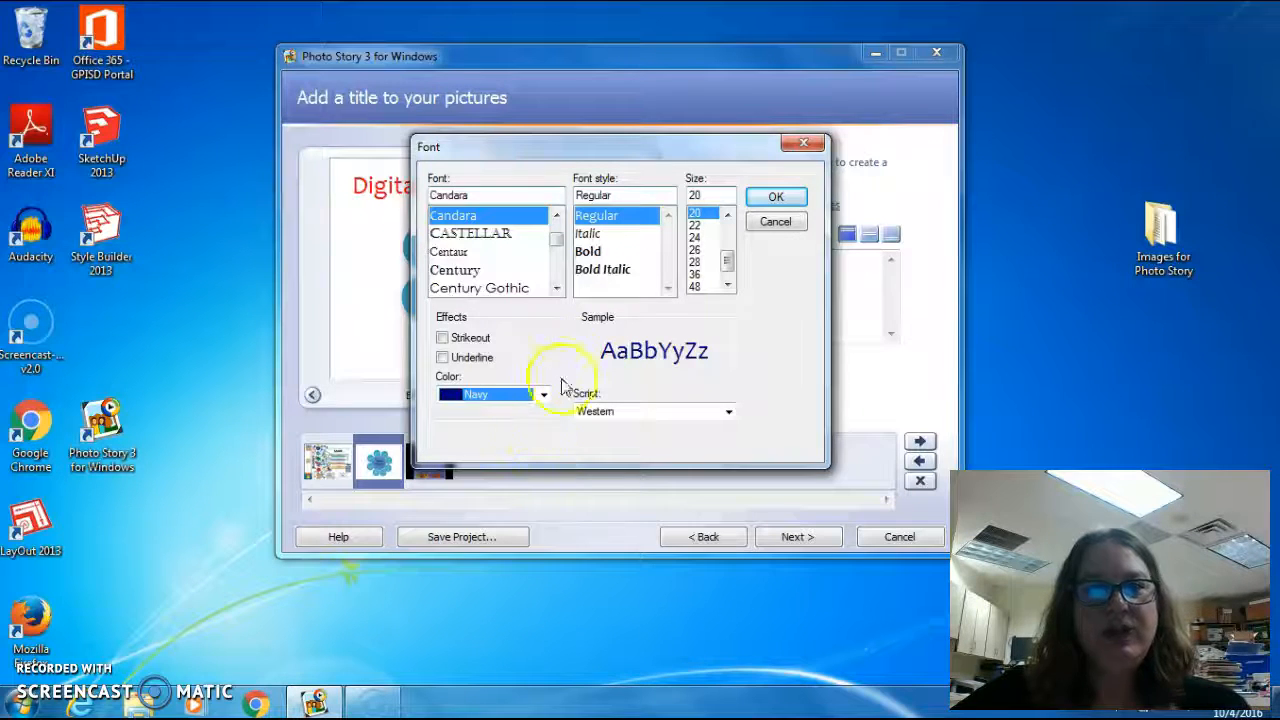
left_click(555, 240)
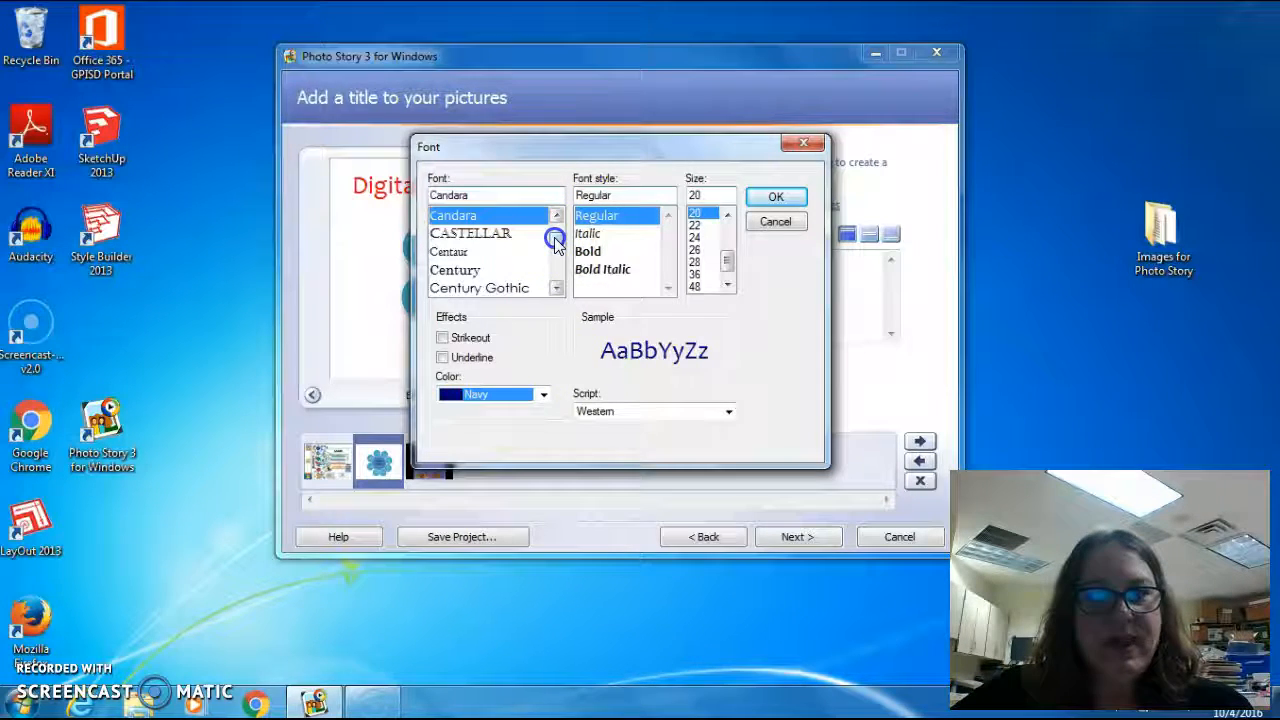
scroll(555, 240, "up", 3)
scroll(555, 240, "down", 5)
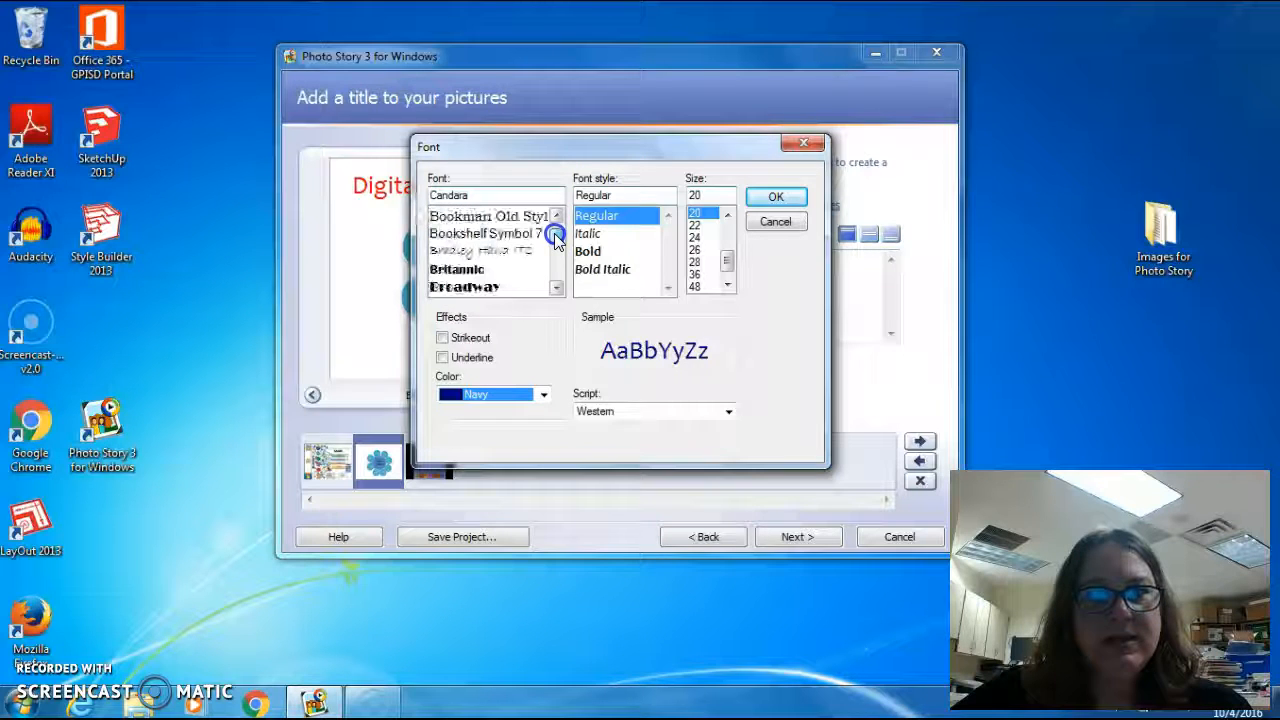
scroll(555, 244, "down", 6)
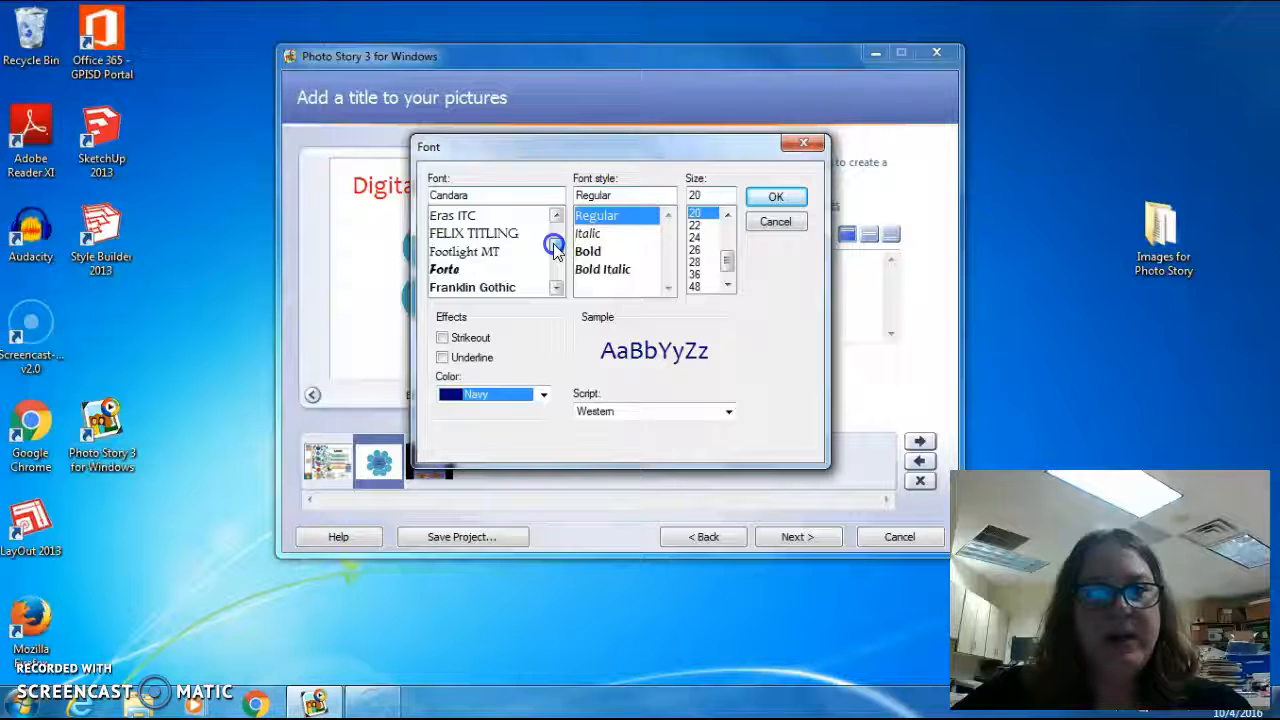
left_click(507, 216)
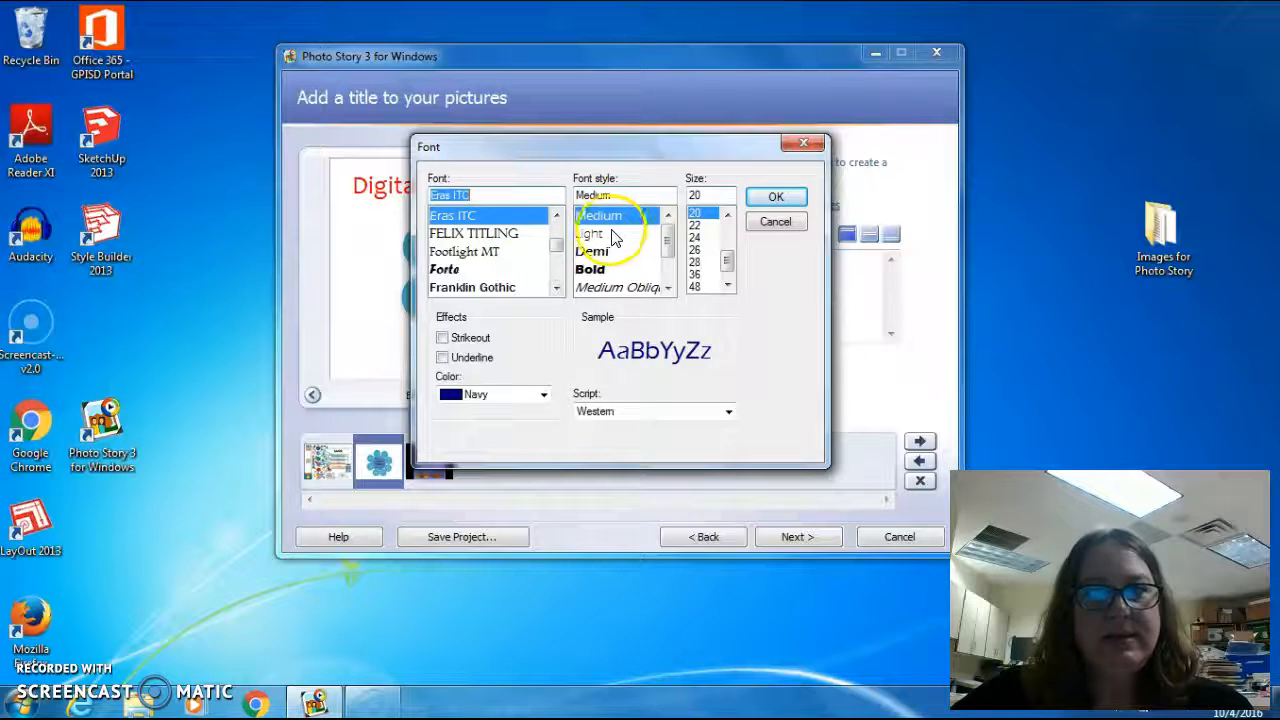
left_click(605, 270)
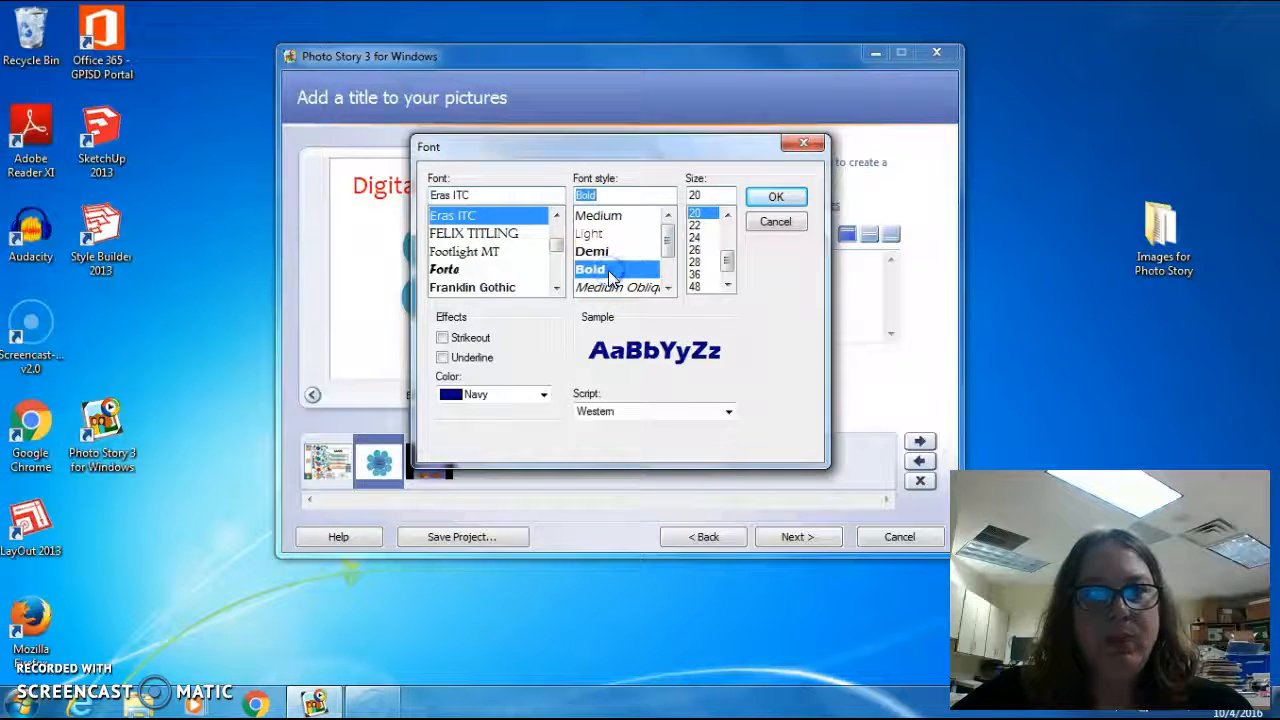
left_click(696, 238)
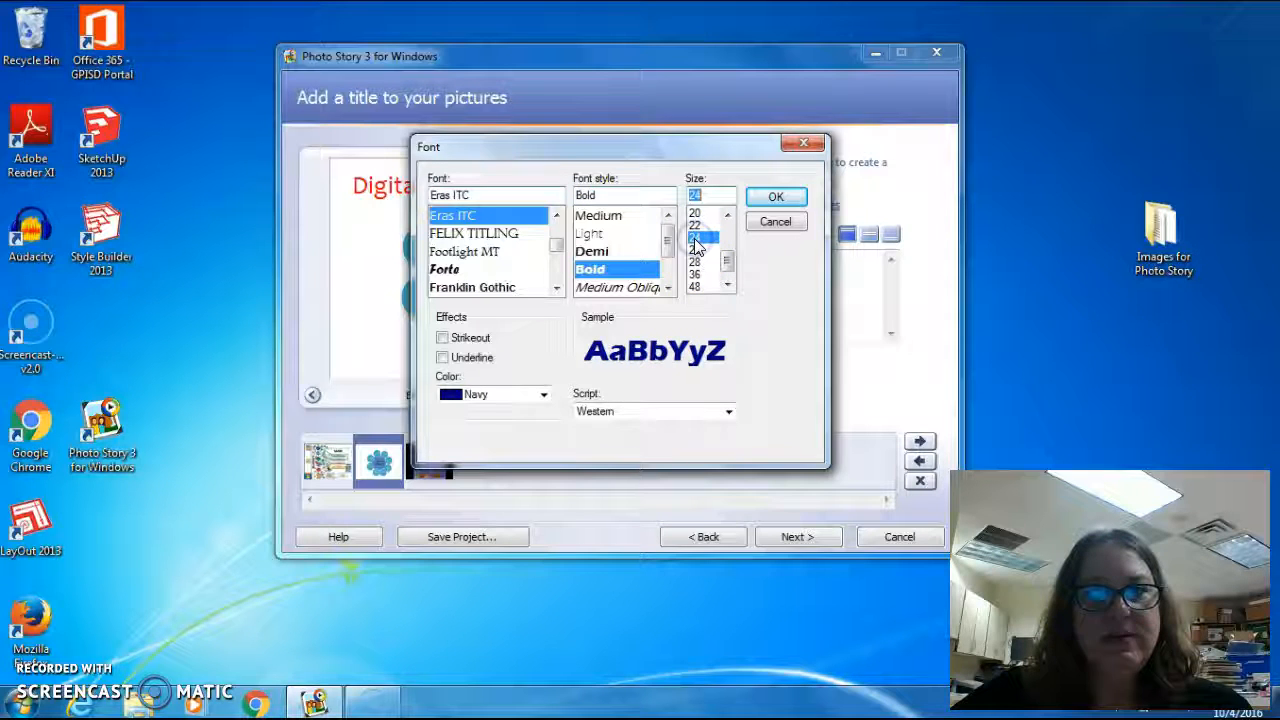
left_click(772, 197)
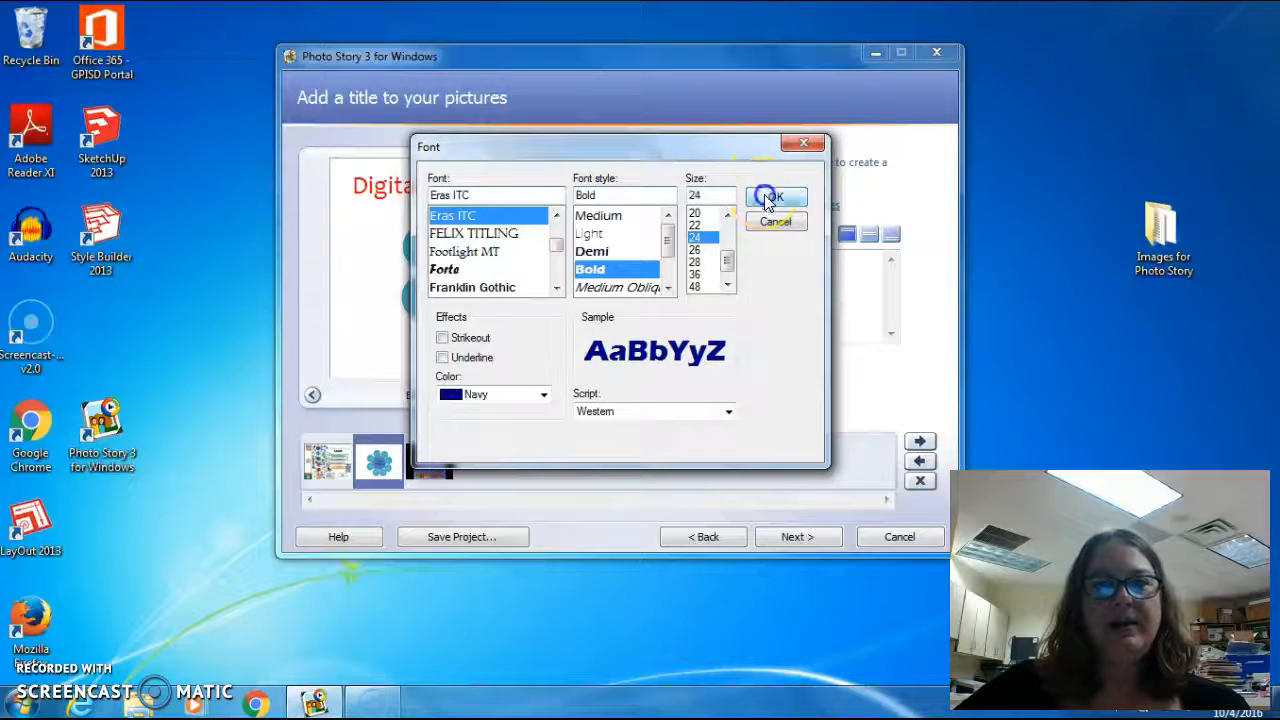